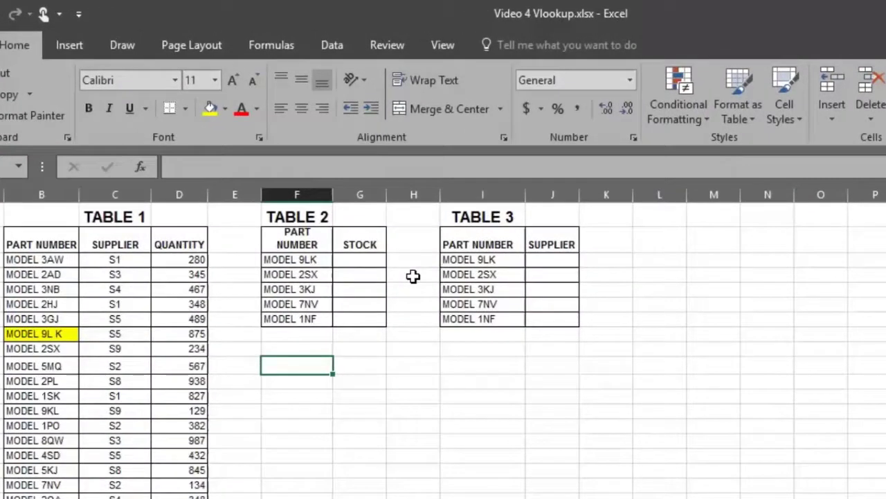
- In G3 beside MODEL 9LK, start =vlookup( with part number F3 as the lookup value
click(362, 262)
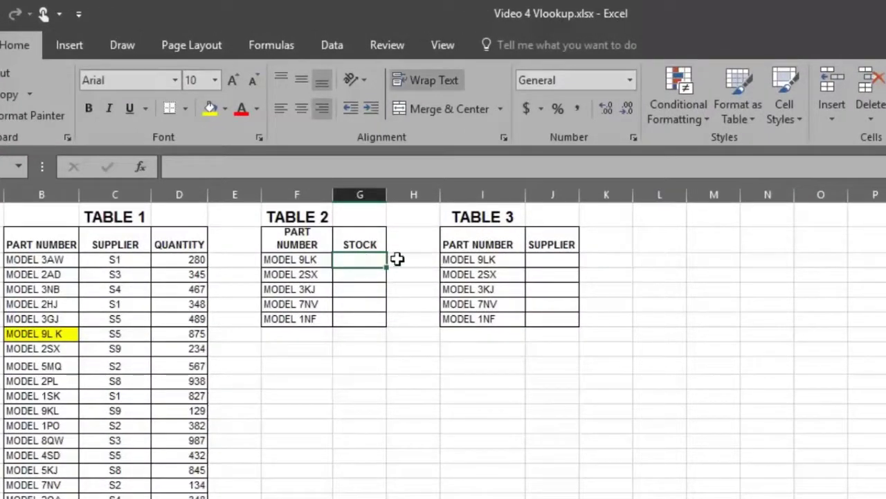
text(=)
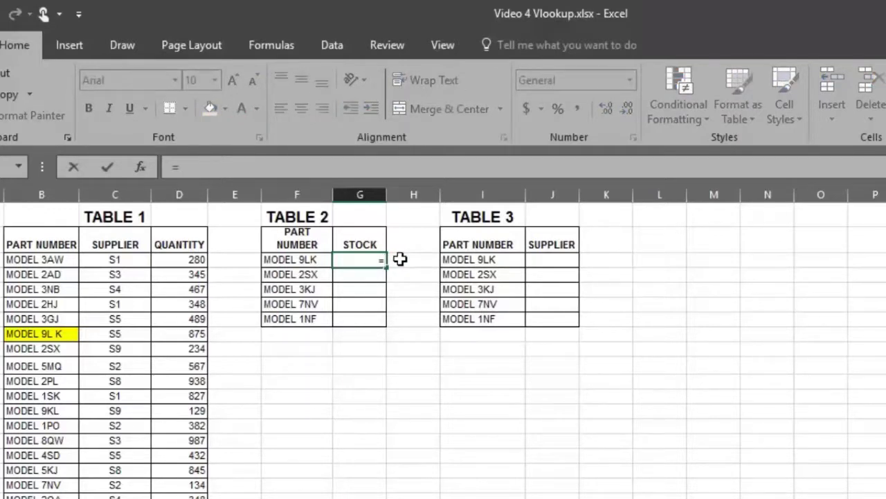
text(vlookup)
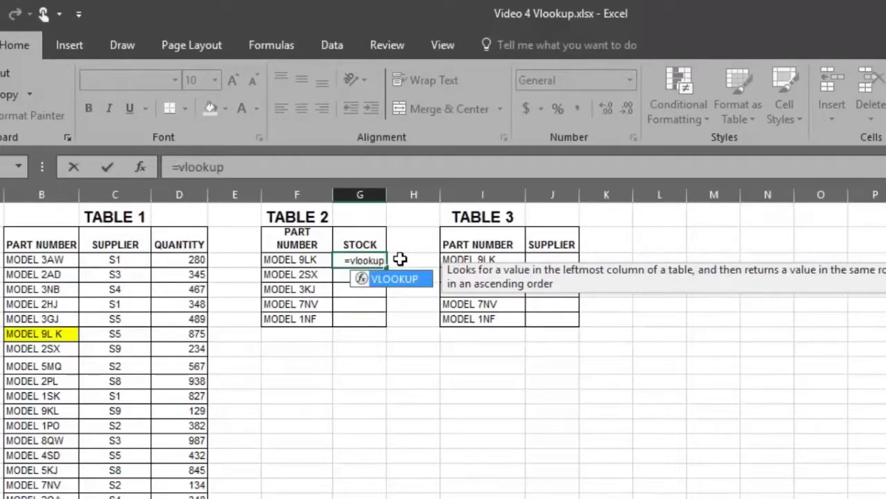
text(()
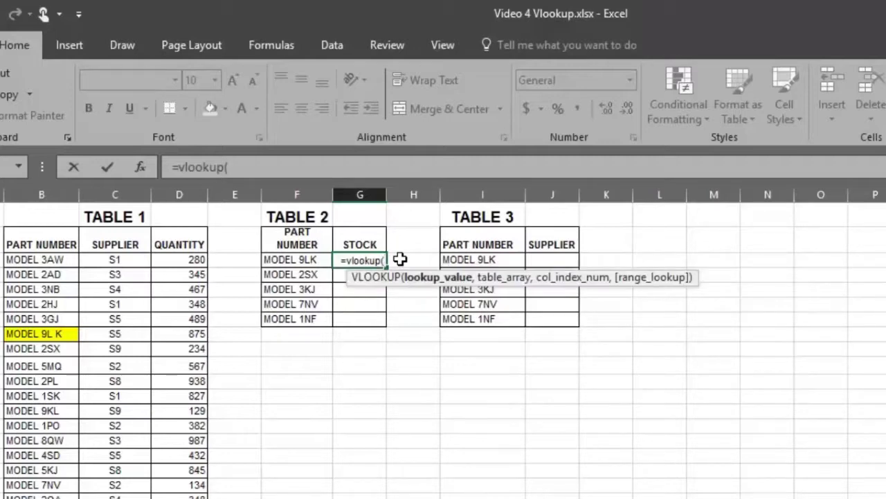
key(Left)
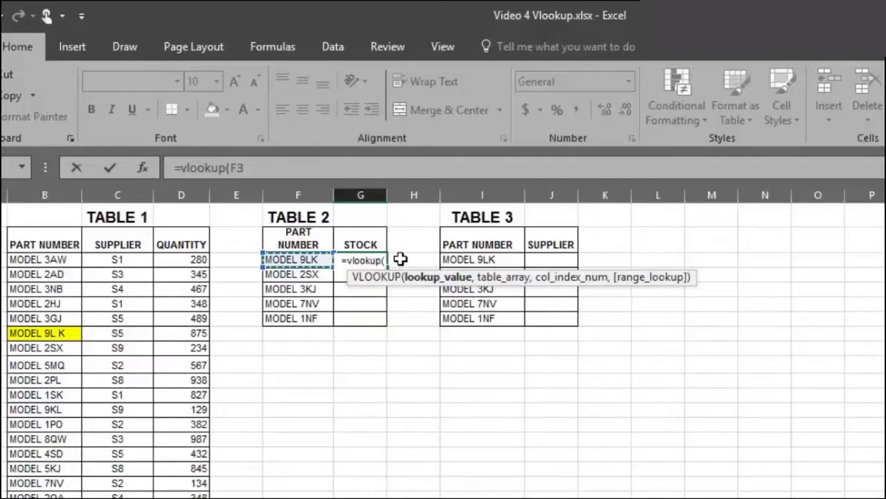
- Complete the stock formula as =vlookup(F3,B3:D27,3,0) so MODEL 9LK shows 2
text(,)
key(Left)
key(Left)
key(Left)
key(Left)
key(Left)
key(shift+Right)
key(shift+Right)
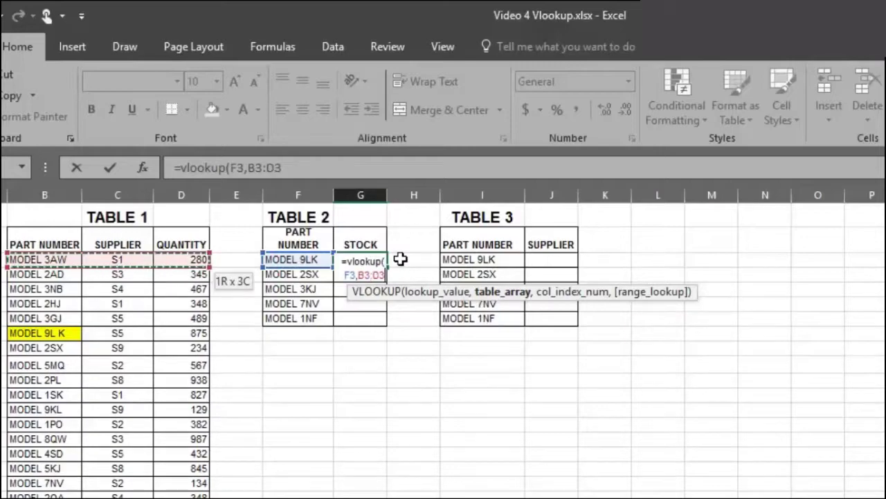
key(shift+Down)
key(shift+Down)
key(shift+Down)
key(shift+Down)
key(shift+Down)
key(shift+Down)
key(shift+Down)
key(shift+Down)
key(shift+Down)
key(shift+Down)
key(shift+Down)
key(shift+Down)
key(shift+Down)
key(shift+Down)
key(shift+Down)
key(shift+Down)
key(shift+Down)
key(shift+Down)
key(shift+Down)
key(shift+Down)
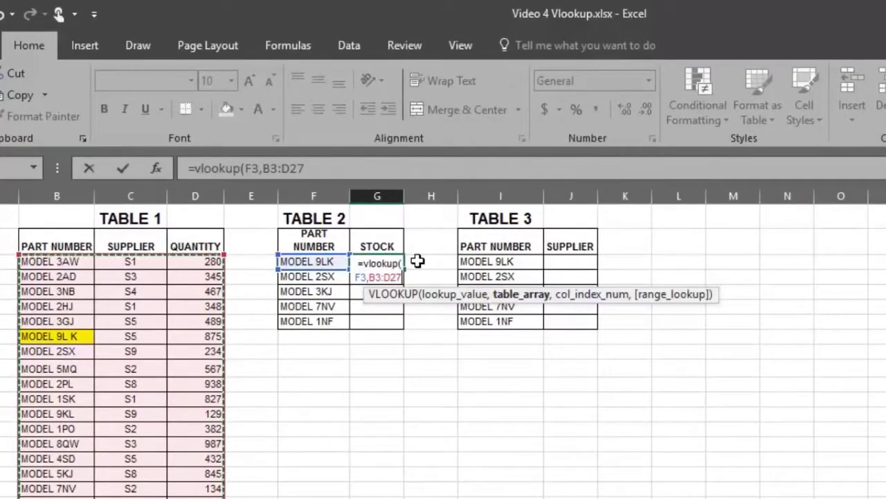
text(,)
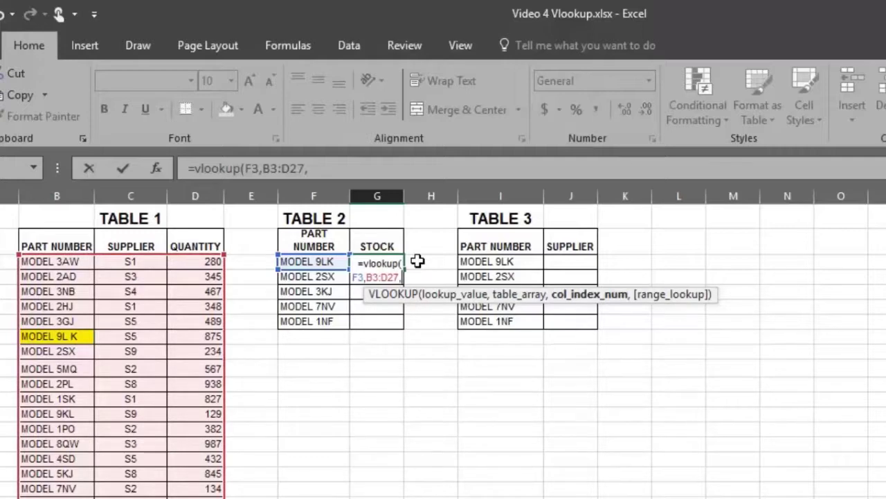
text(3)
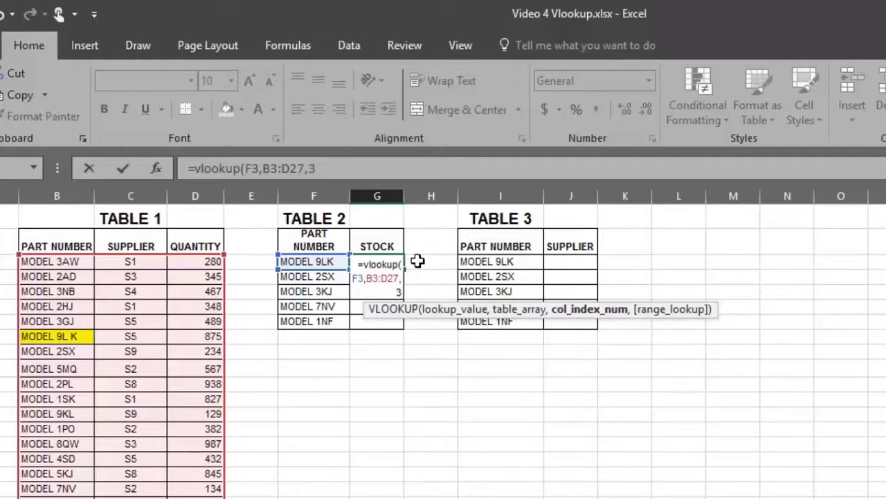
text(,)
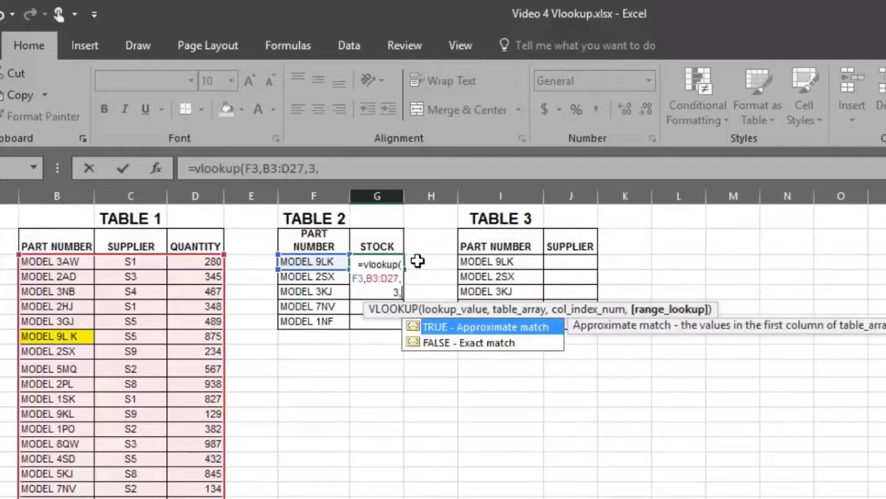
text(0)
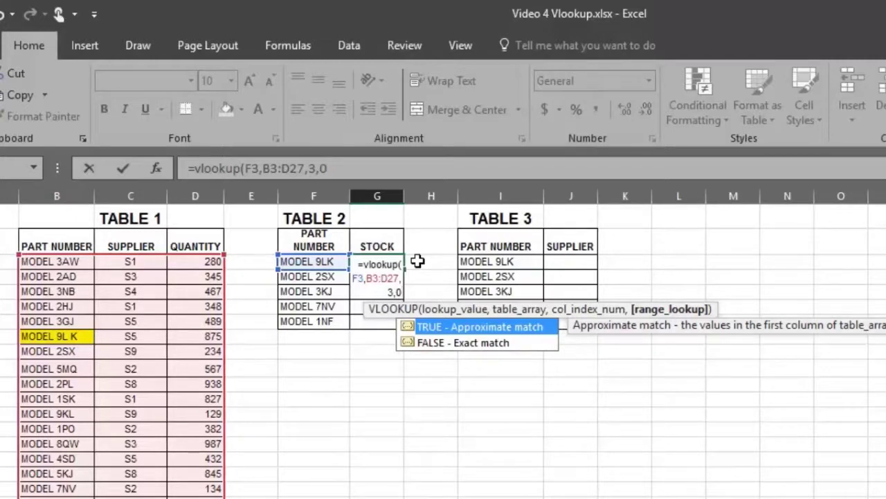
text())
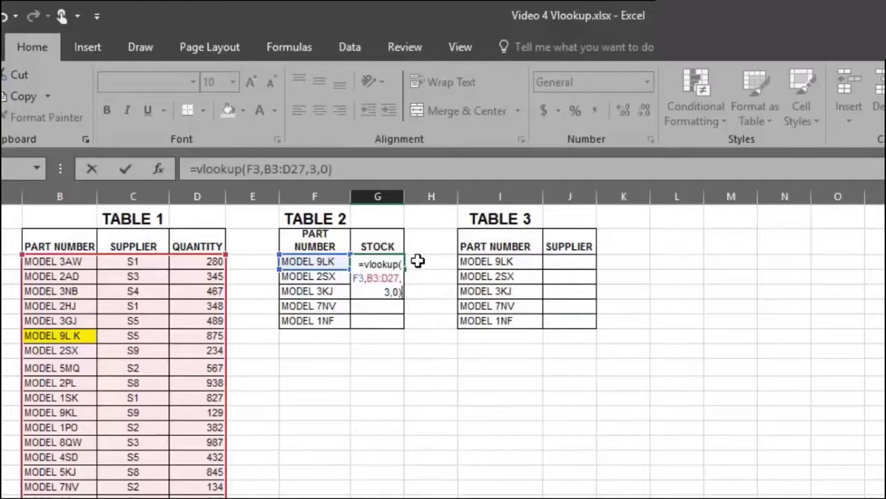
key(Return)
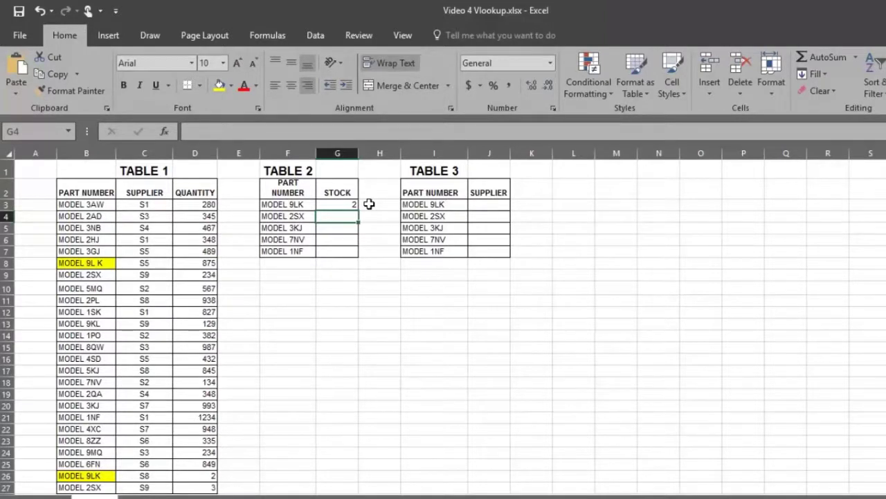
- Check MODEL 9LK's stock against Table 1 row 26, then fill the formula down Table 2
key(Up)
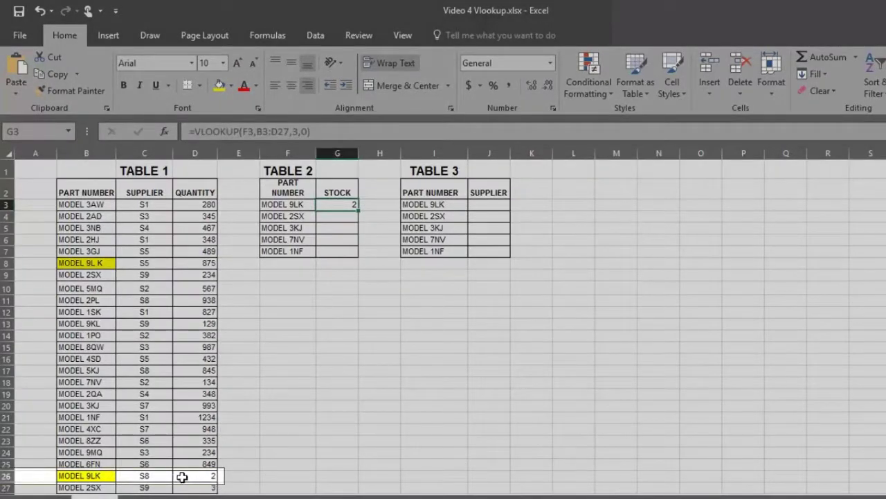
click(182, 477)
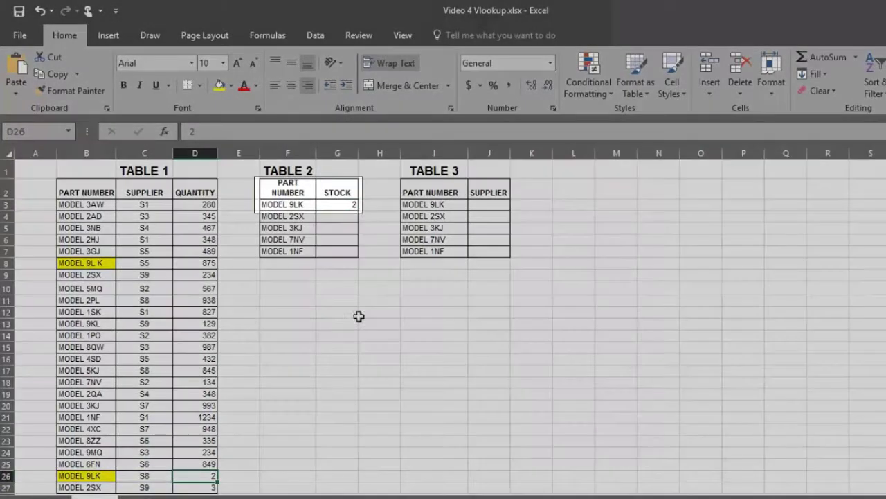
click(355, 205)
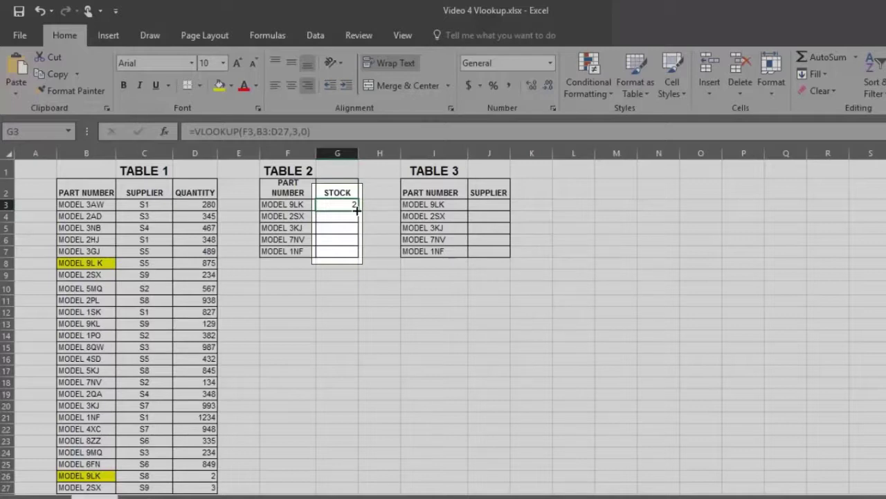
drag(357, 210, 357, 259)
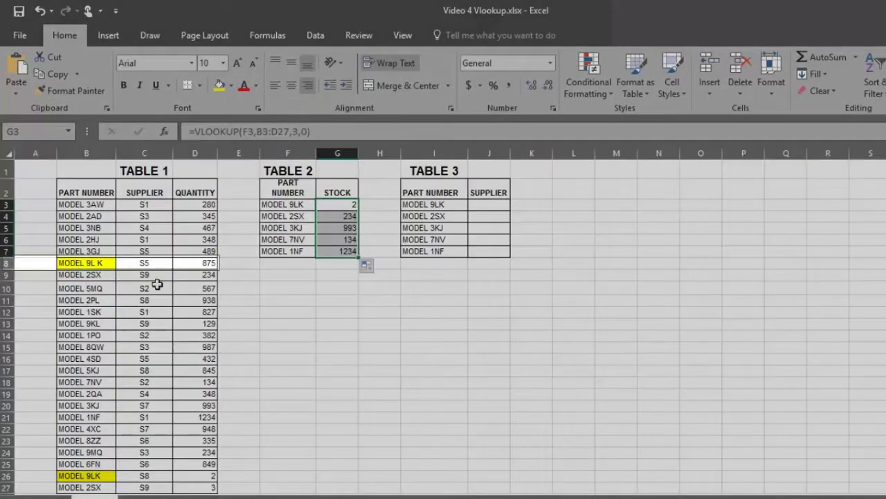
click(103, 263)
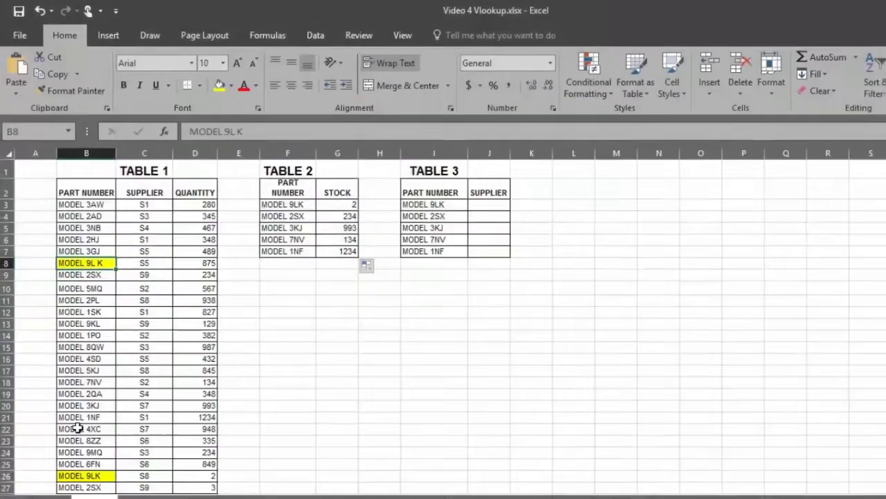
click(114, 476)
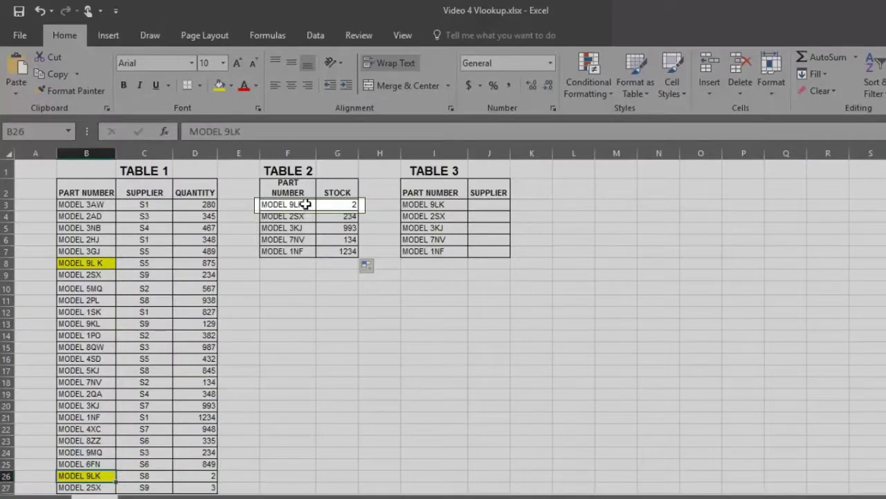
click(306, 204)
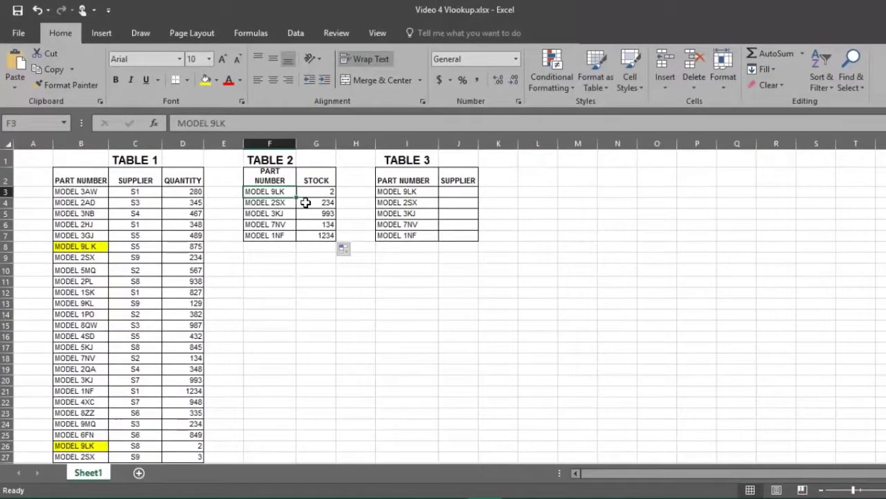
drag(337, 205, 337, 251)
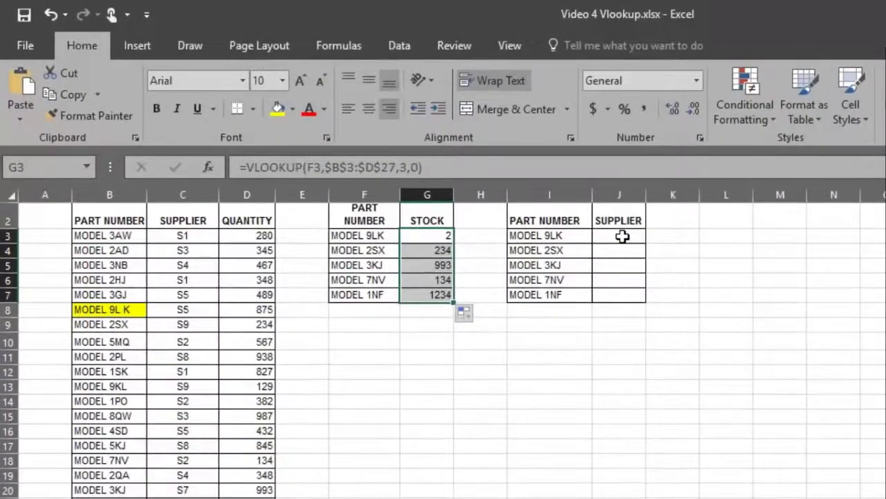
click(622, 236)
- In J3, begin =vlookup( using part number I3 as the lookup value, then head toward Table 1
scroll(622, 236, up, 1)
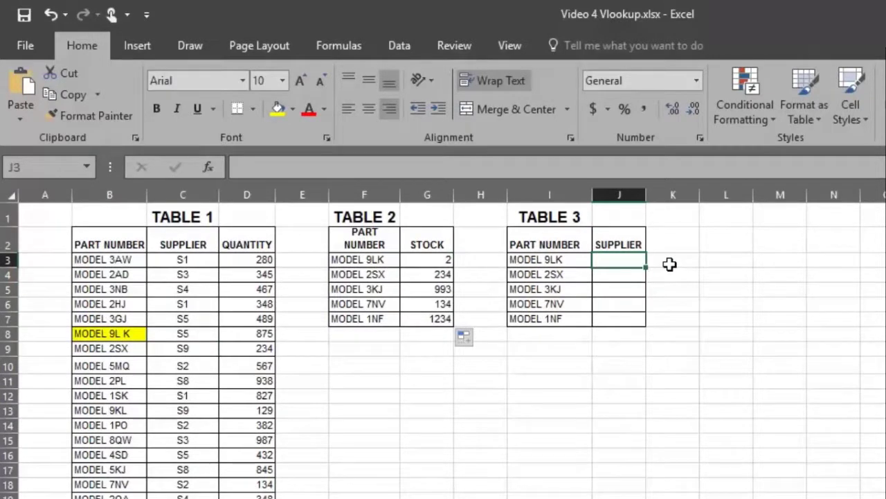
text(=vlookup)
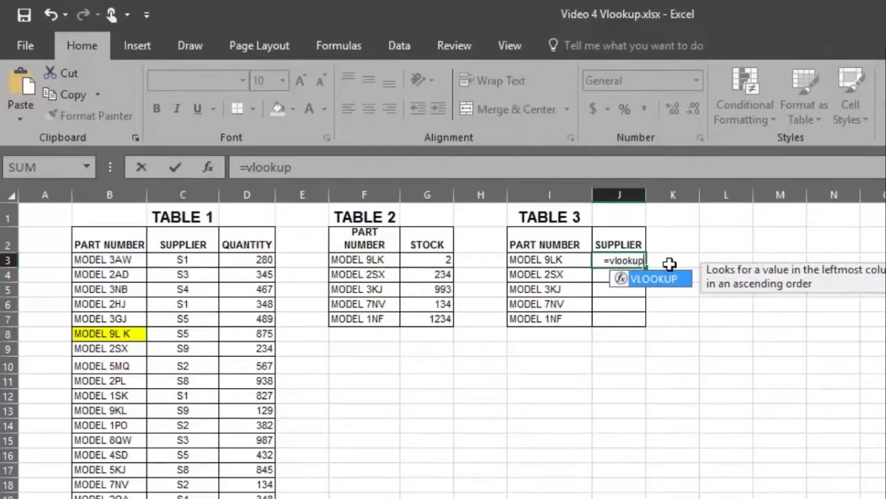
text(()
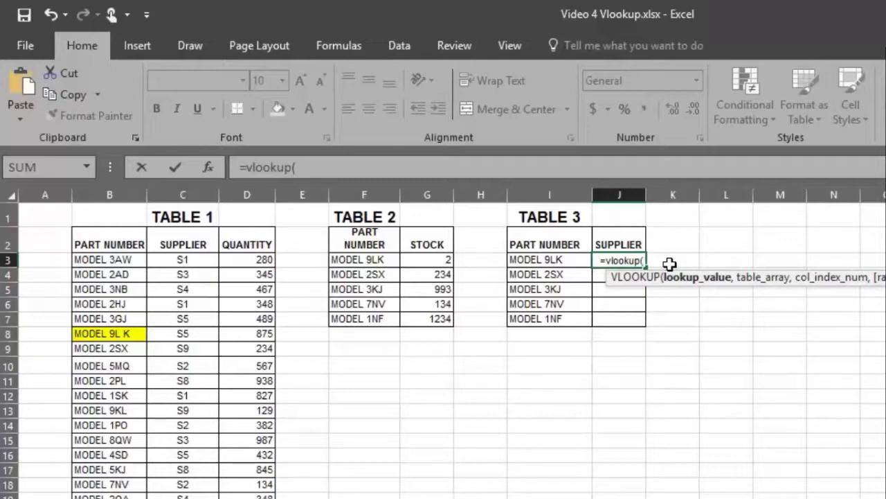
key(Left)
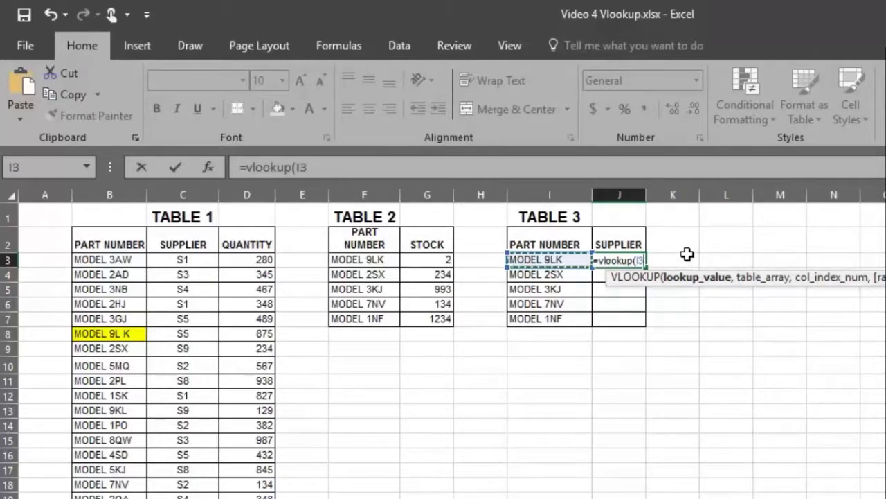
text(,)
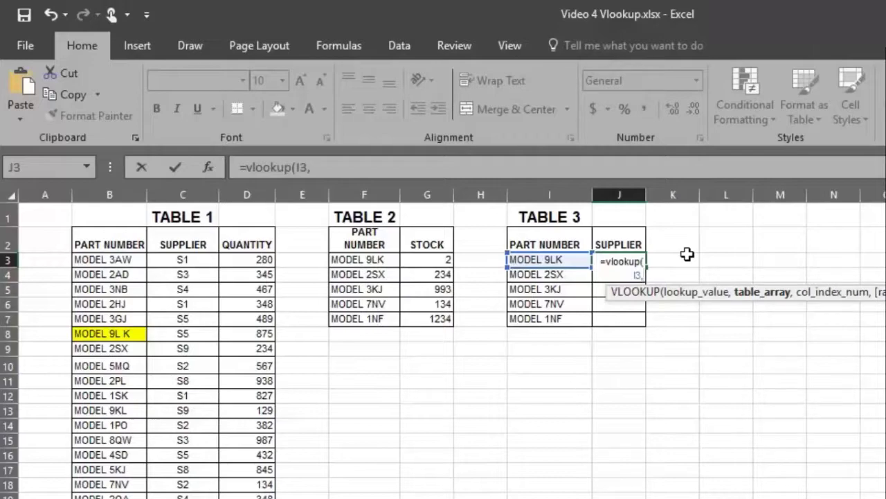
key(Left)
key(Left)
key(Left)
key(Left)
key(Left)
key(Left)
key(Left)
key(Left)
key(Left)
- Finish the supplier formula as =vlookup(I3,B3:D27,2,0) so MODEL 9LK returns S8
key(Right)
key(shift+Right)
key(shift+Right)
key(shift+Down)
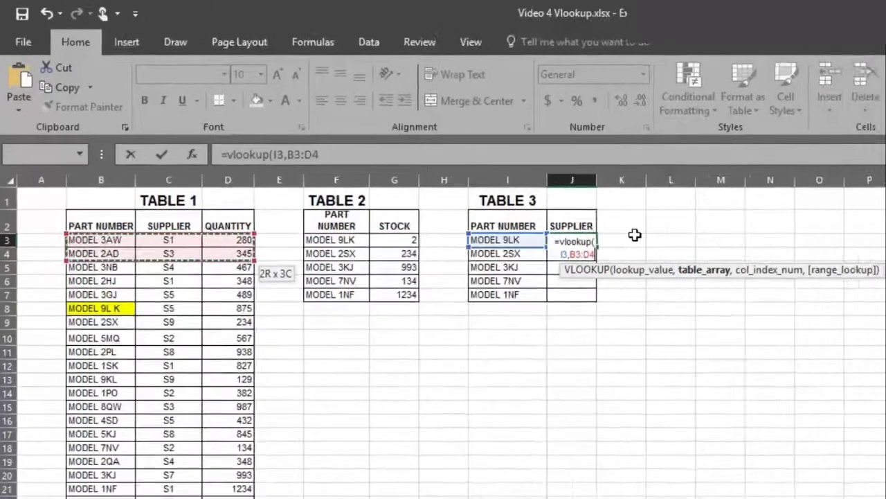
key(shift+Down)
key(shift+Down)
key(shift+Down)
key(shift+Down)
key(shift+Down)
key(shift+Down)
key(shift+Down)
key(shift+Down)
key(shift+Down)
key(shift+Down)
key(shift+Down)
key(shift+Down)
key(shift+Down)
key(shift+Down)
key(shift+Down)
key(shift+Down)
key(shift+Down)
key(shift+Down)
key(shift+Down)
key(shift+Down)
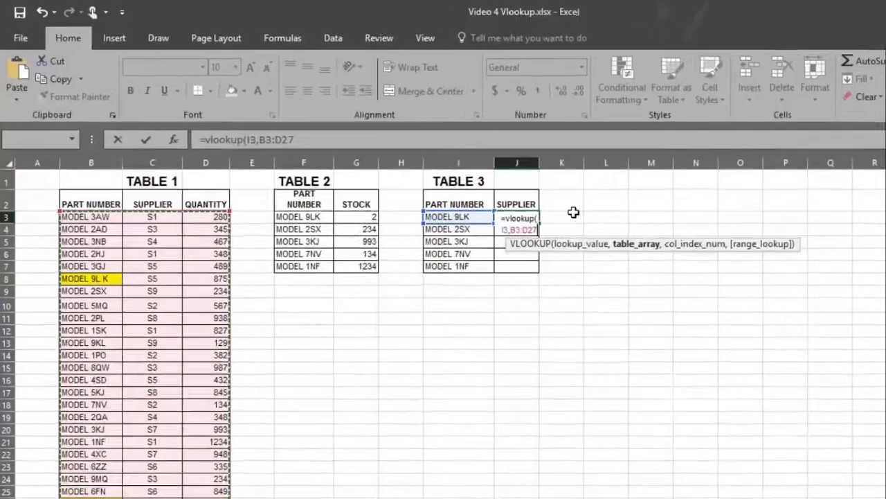
text(,)
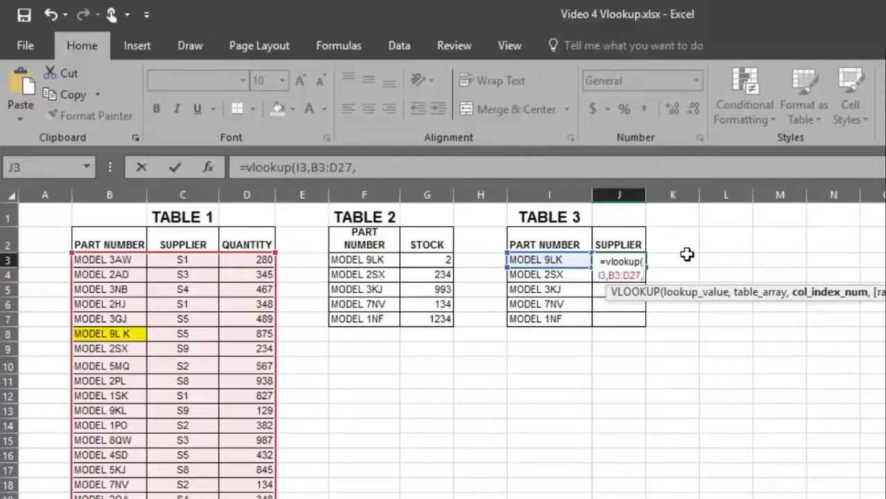
text(2)
text(,)
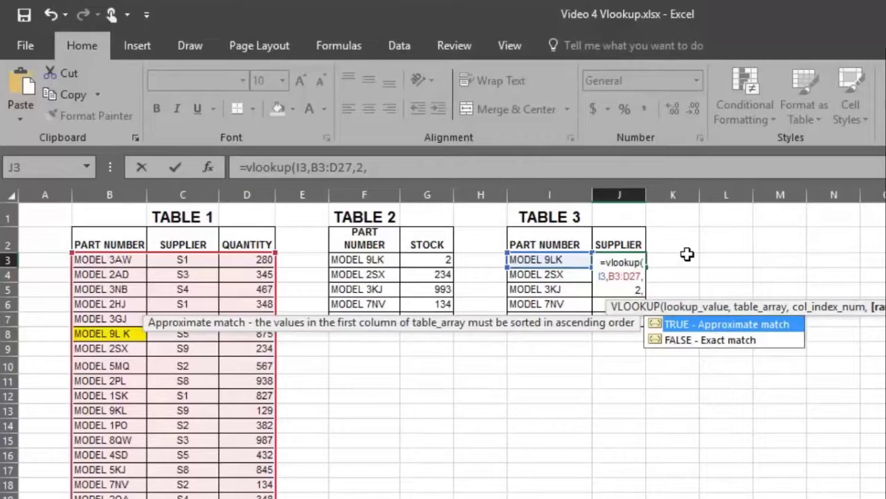
text(0)
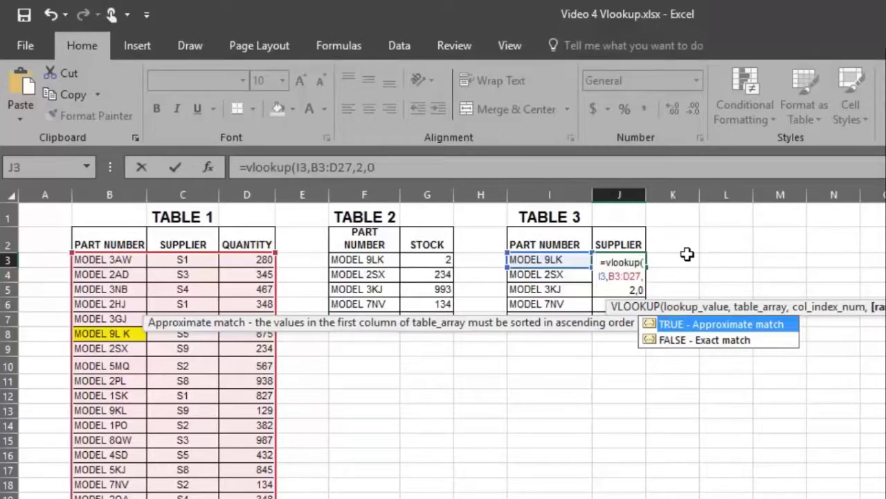
text())
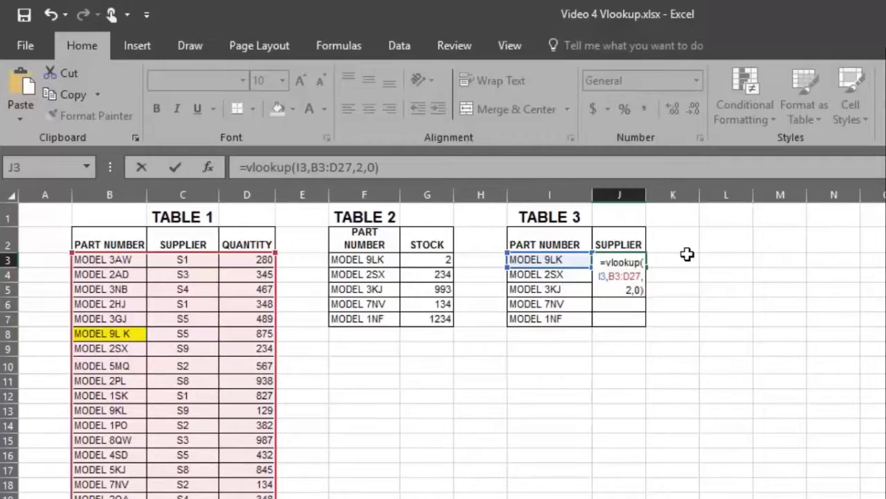
key(Return)
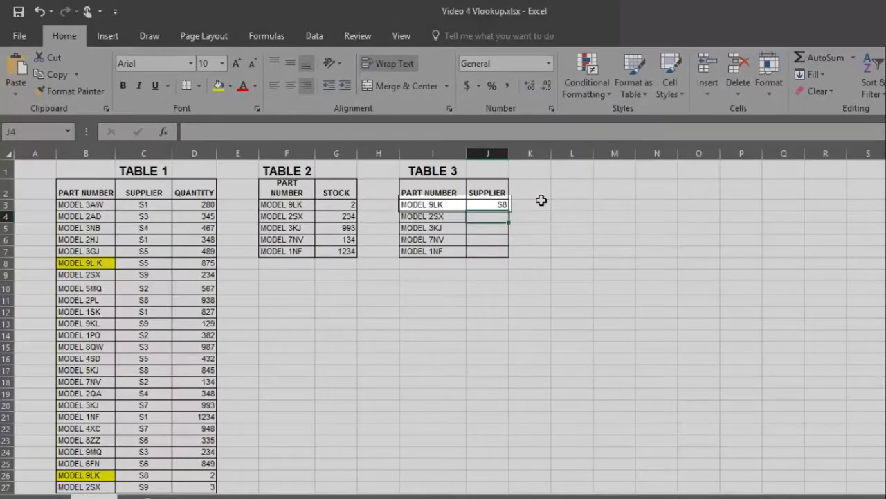
- Fill the J3 supplier formula down to J7, giving S9, S7, S2 and S1
key(Up)
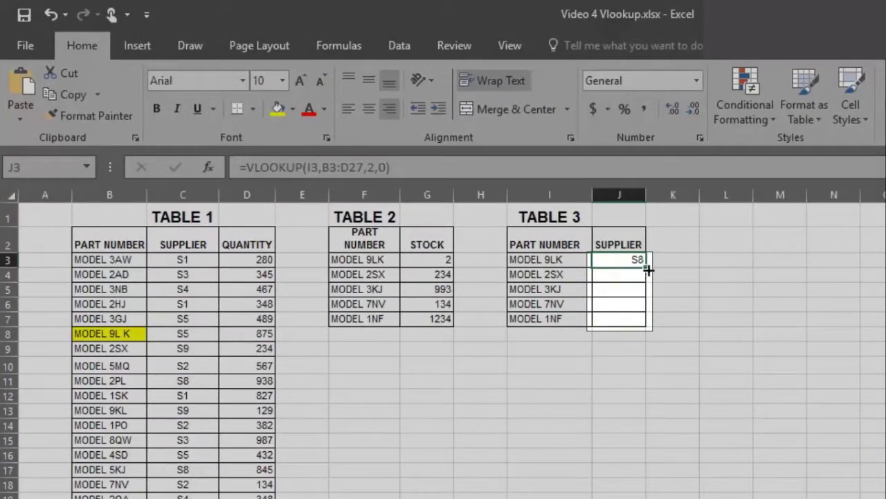
drag(644, 269, 644, 324)
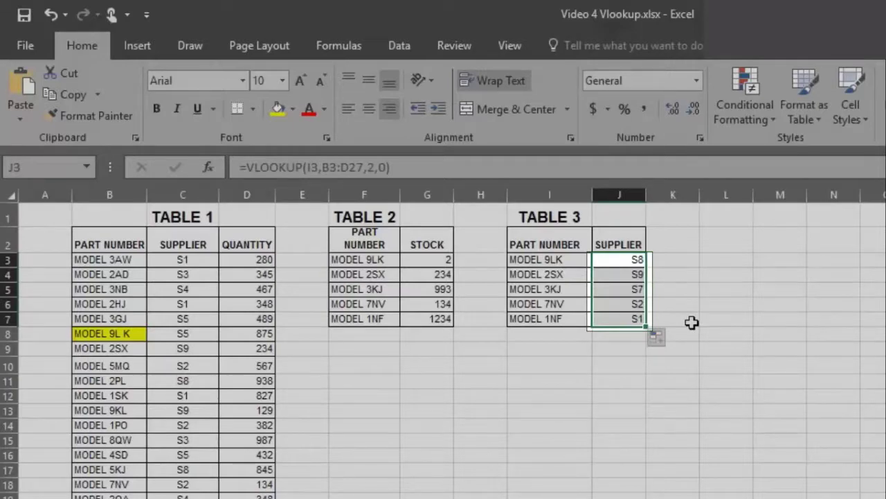